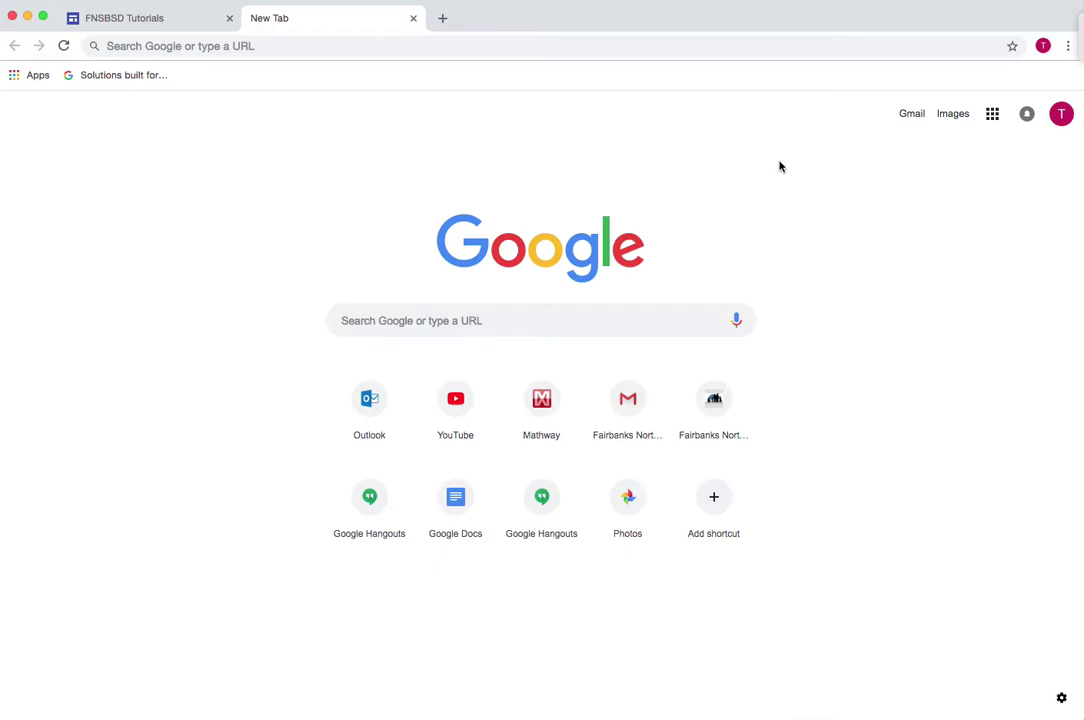
# Open Google Classroom from the Google apps and enter the Teacher Communication Forum class.
pyautogui.click(992, 113)
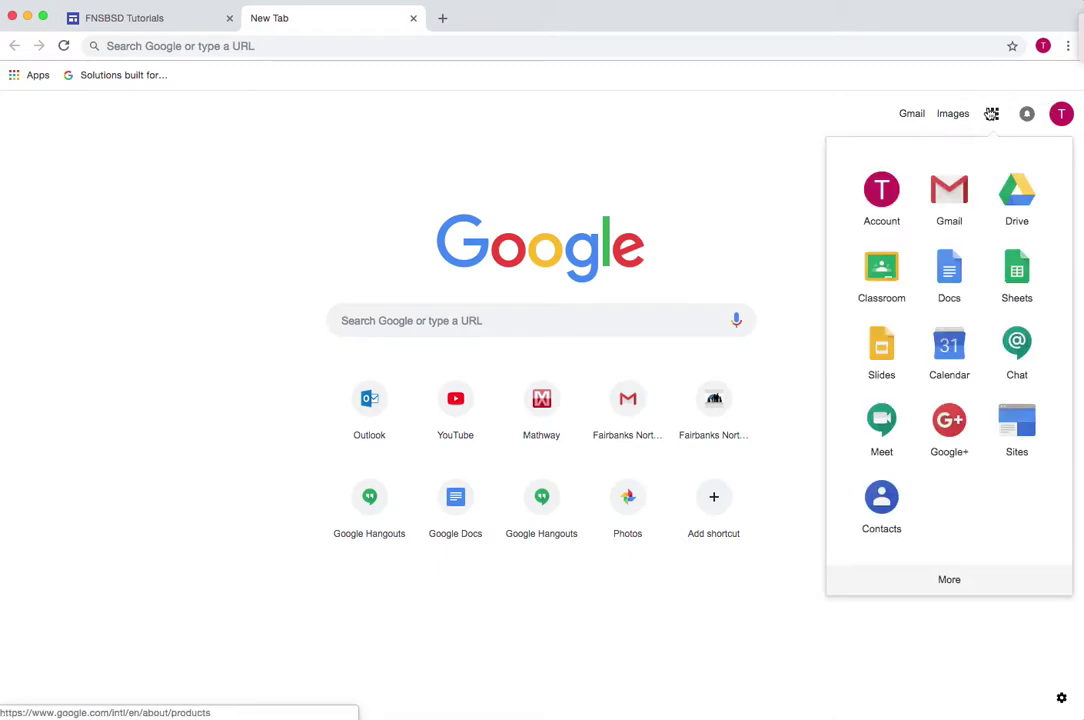
pyautogui.click(882, 278)
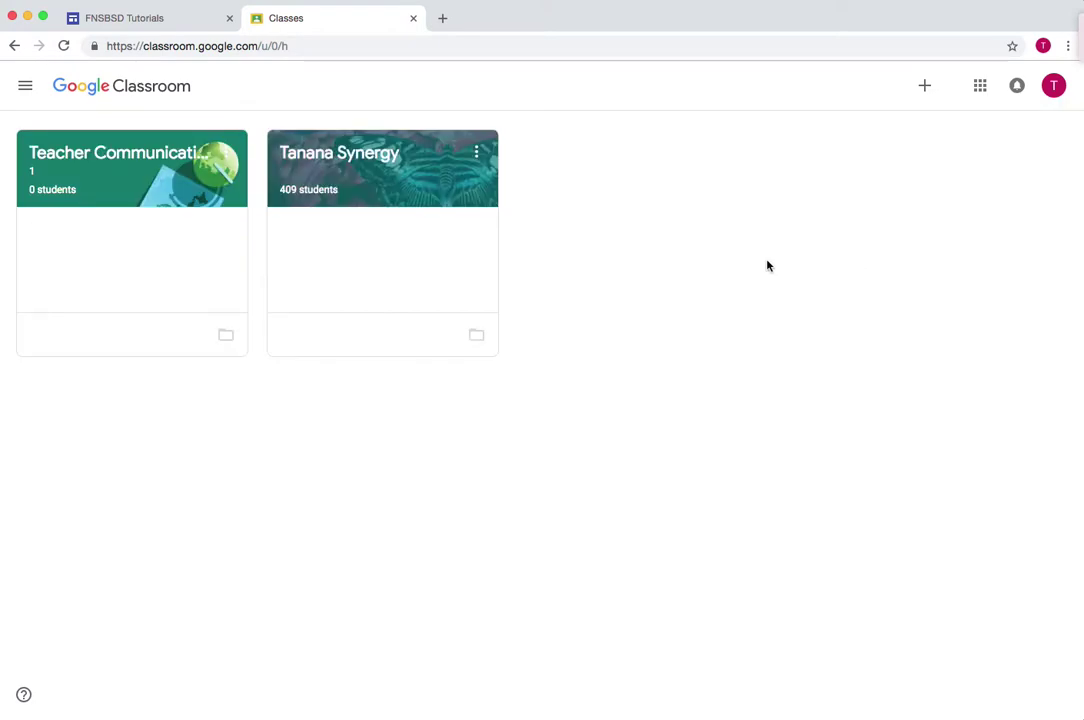
pyautogui.click(165, 152)
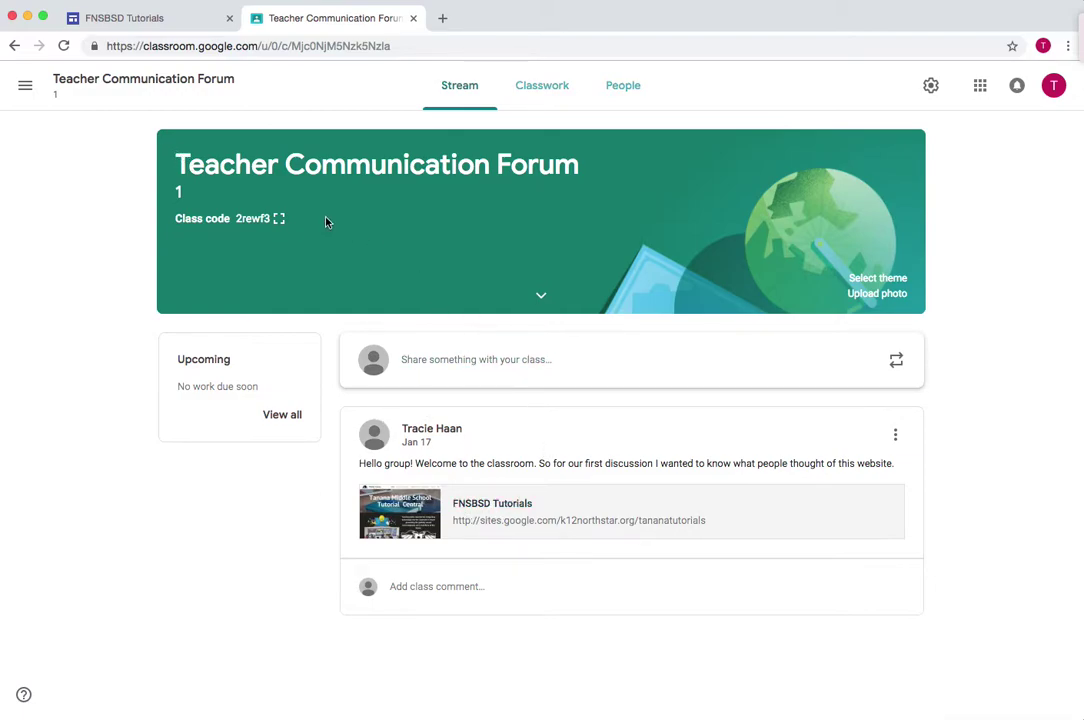
# View the class's people list and the dialog for inviting teachers, without inviting anyone.
pyautogui.click(613, 96)
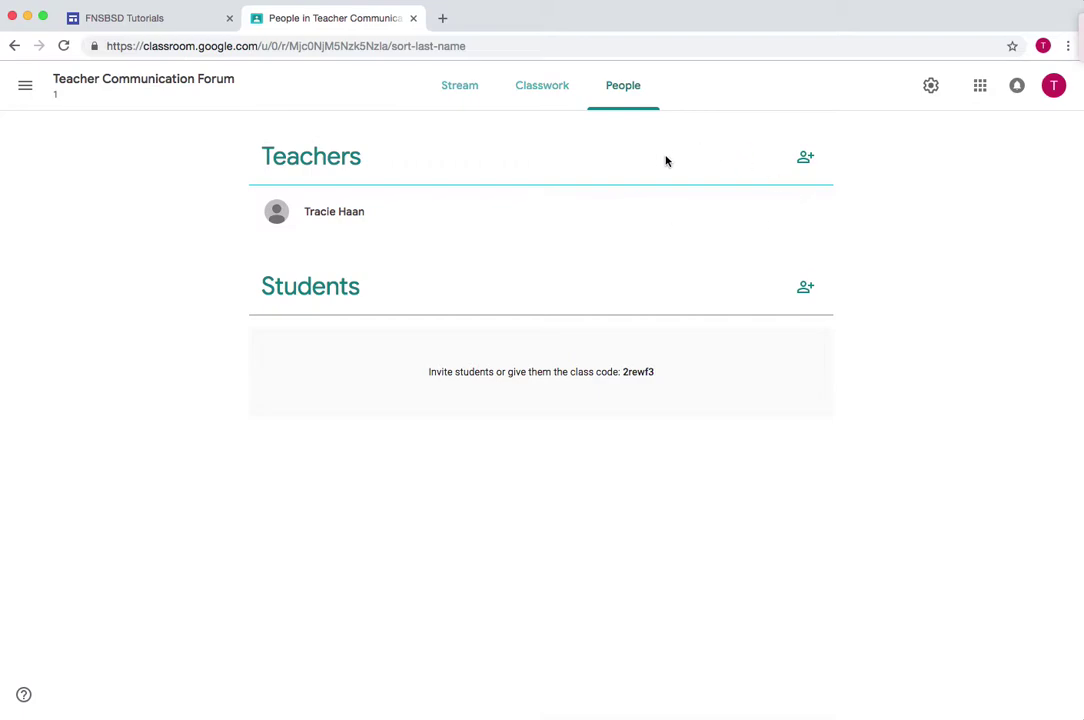
pyautogui.click(810, 162)
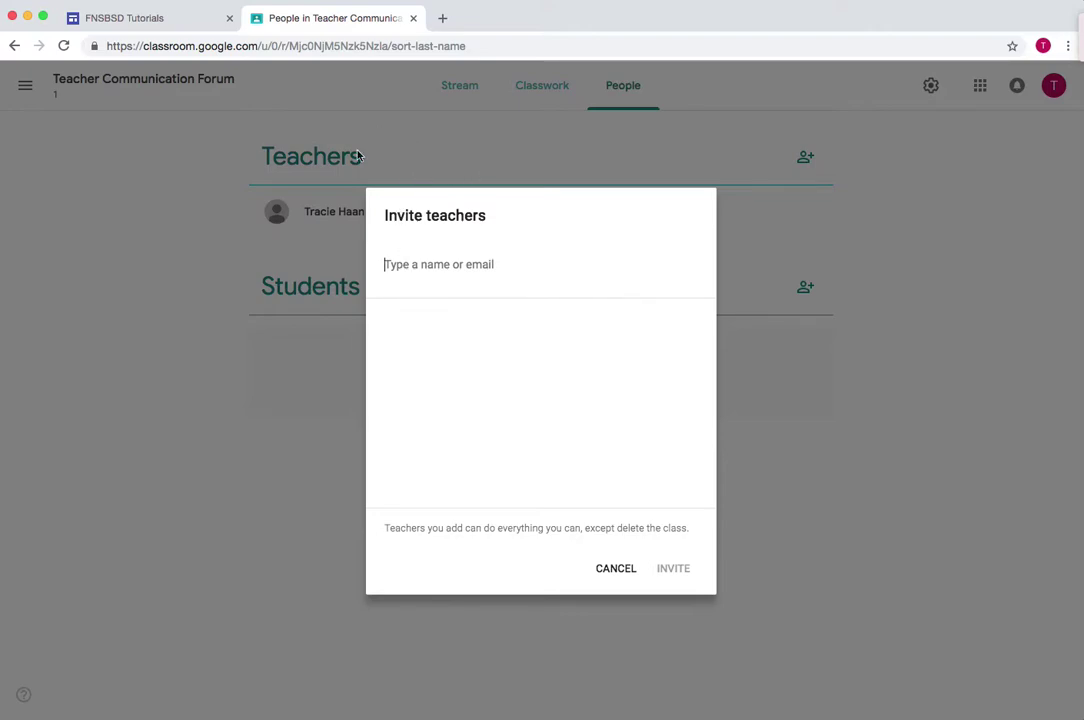
pyautogui.click(616, 568)
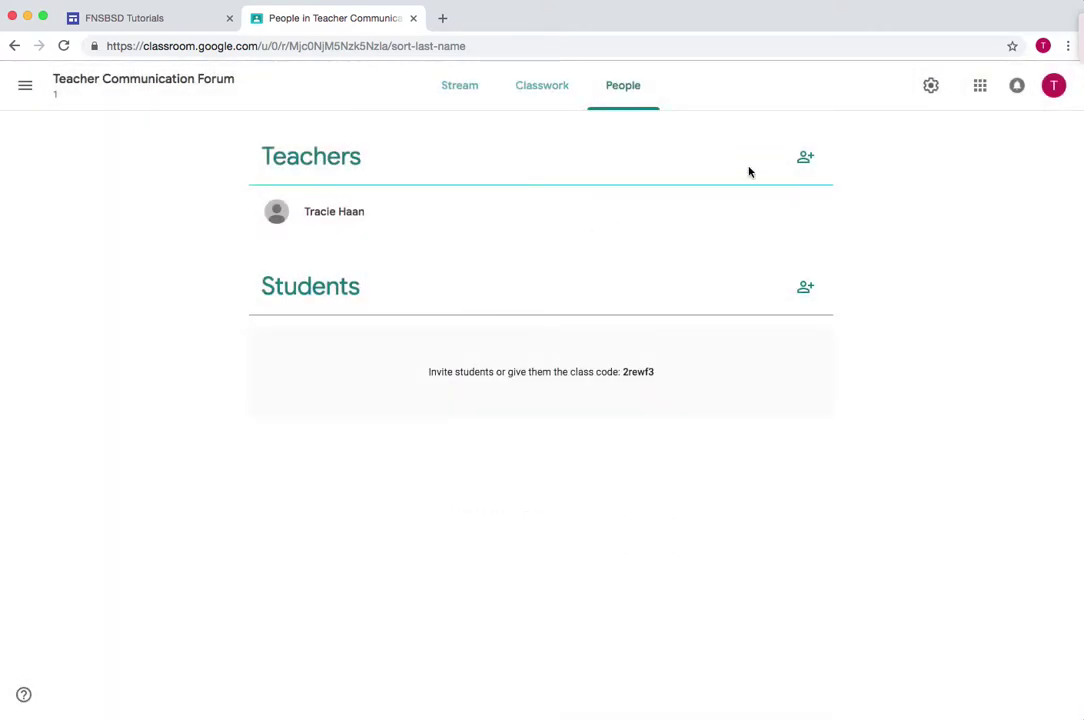
# Create a classwork question "What are we going to discuss in next weeks meeting?" with the instructions "Respond to plan discussion".
pyautogui.click(556, 88)
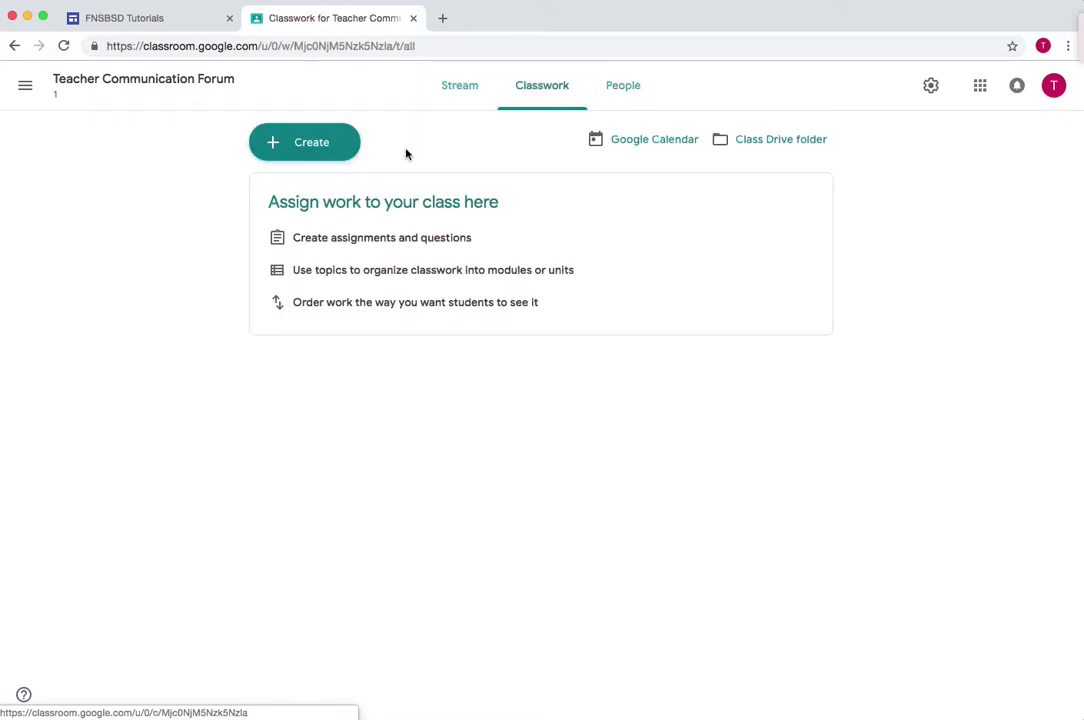
pyautogui.click(313, 153)
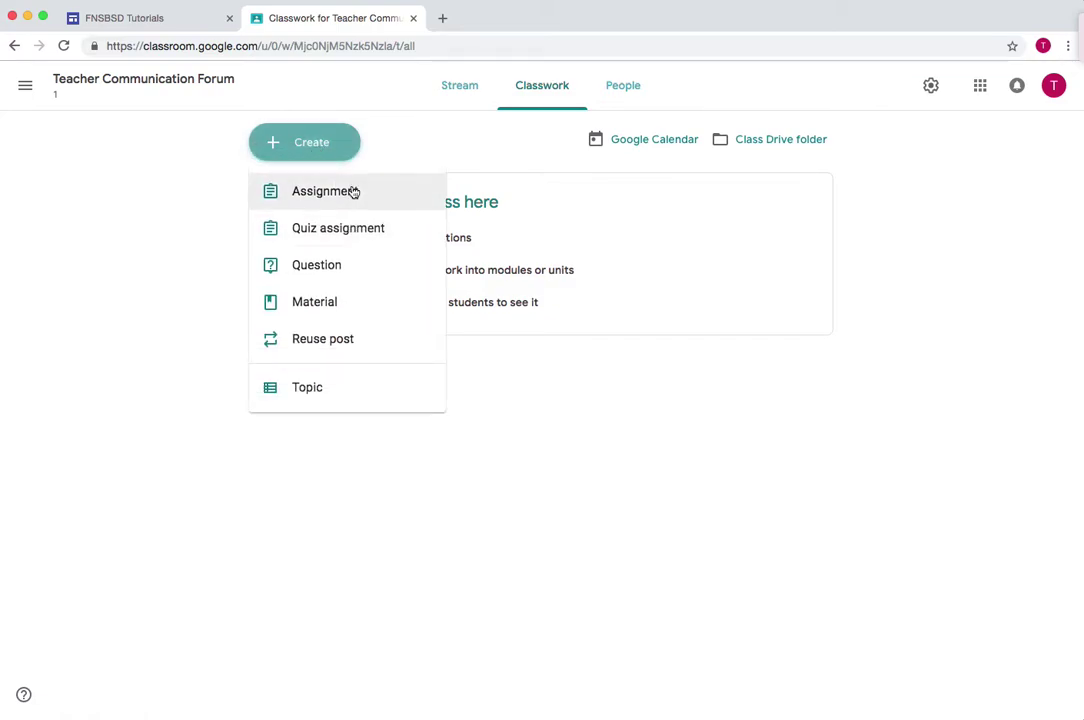
pyautogui.click(352, 266)
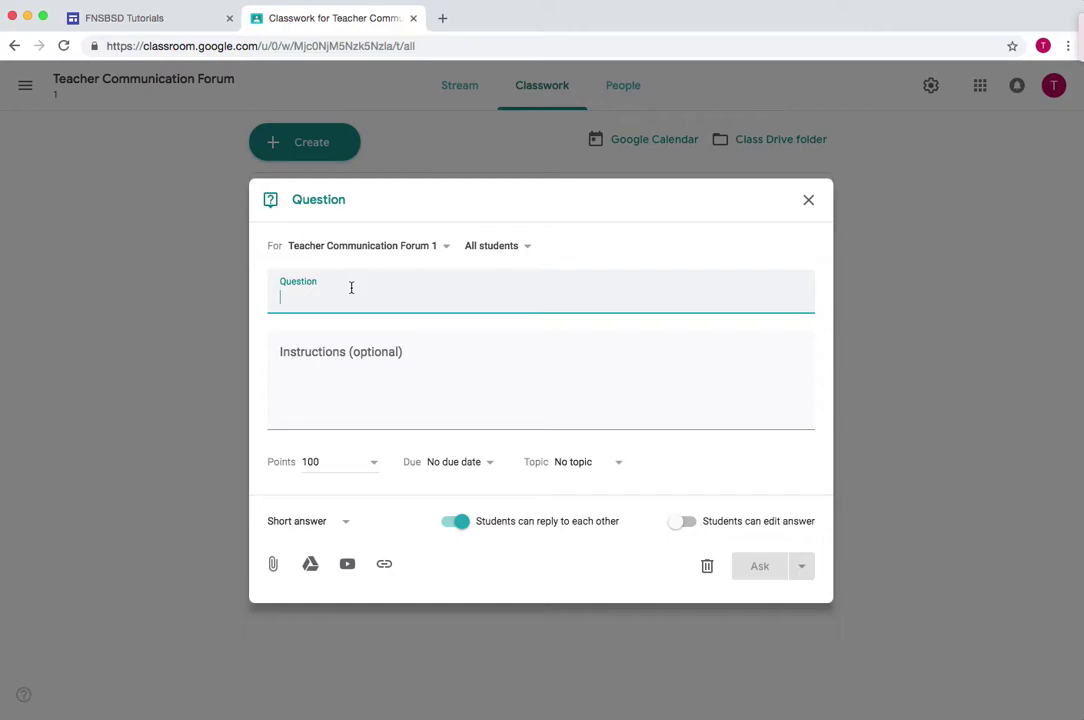
pyautogui.click(331, 375)
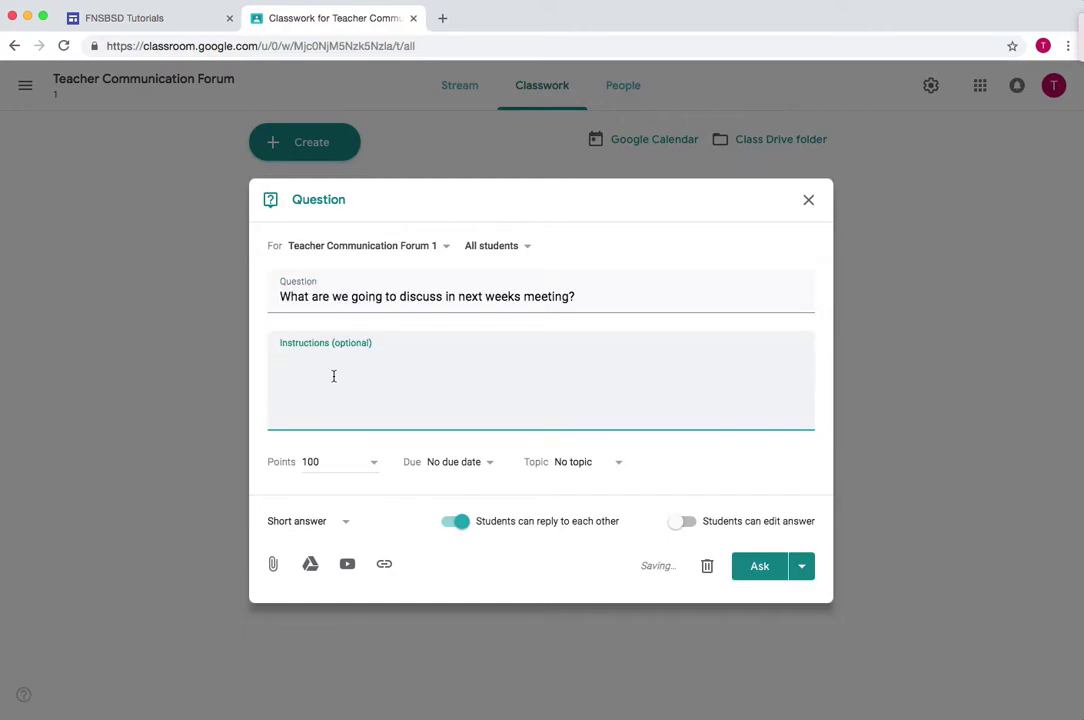
pyautogui.write('Respond to plan discussion')
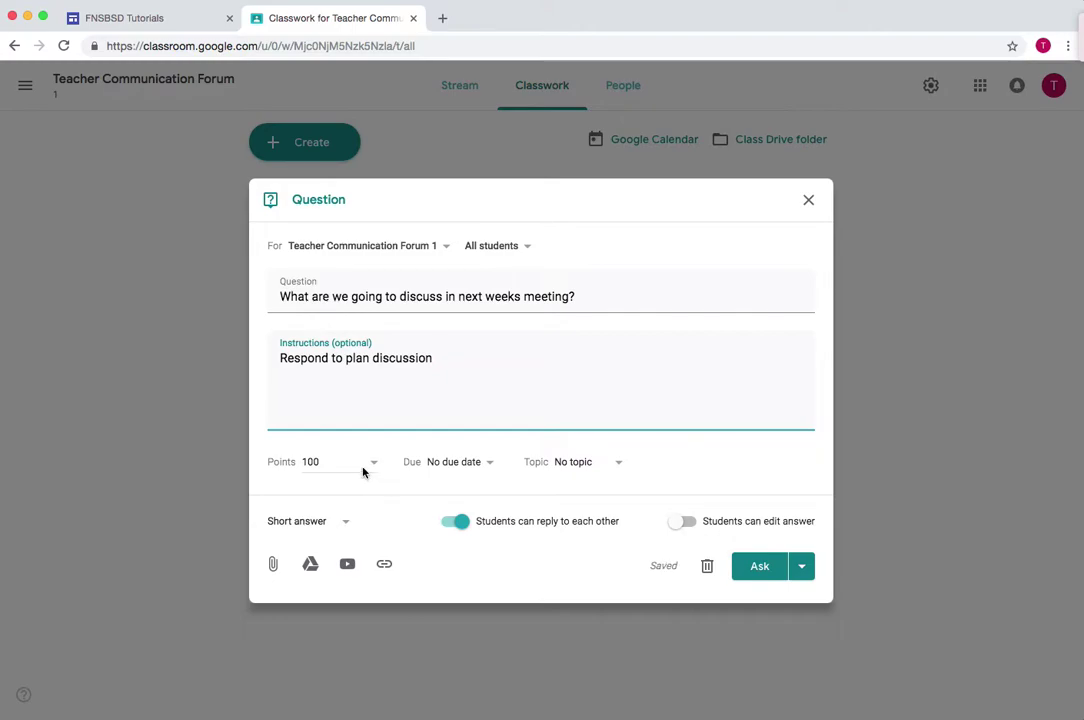
# Set the question's due date to Jan 28, 2019, post it to the class and dismiss the topic tip.
pyautogui.click(490, 466)
pyautogui.click(485, 514)
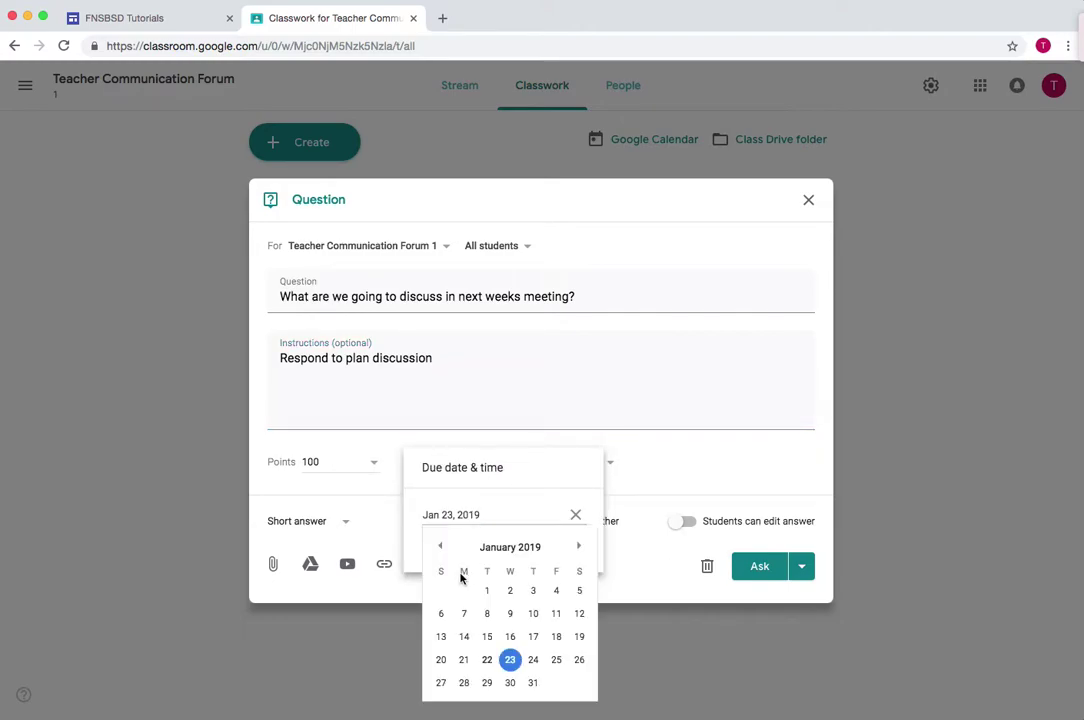
pyautogui.click(464, 684)
pyautogui.click(648, 464)
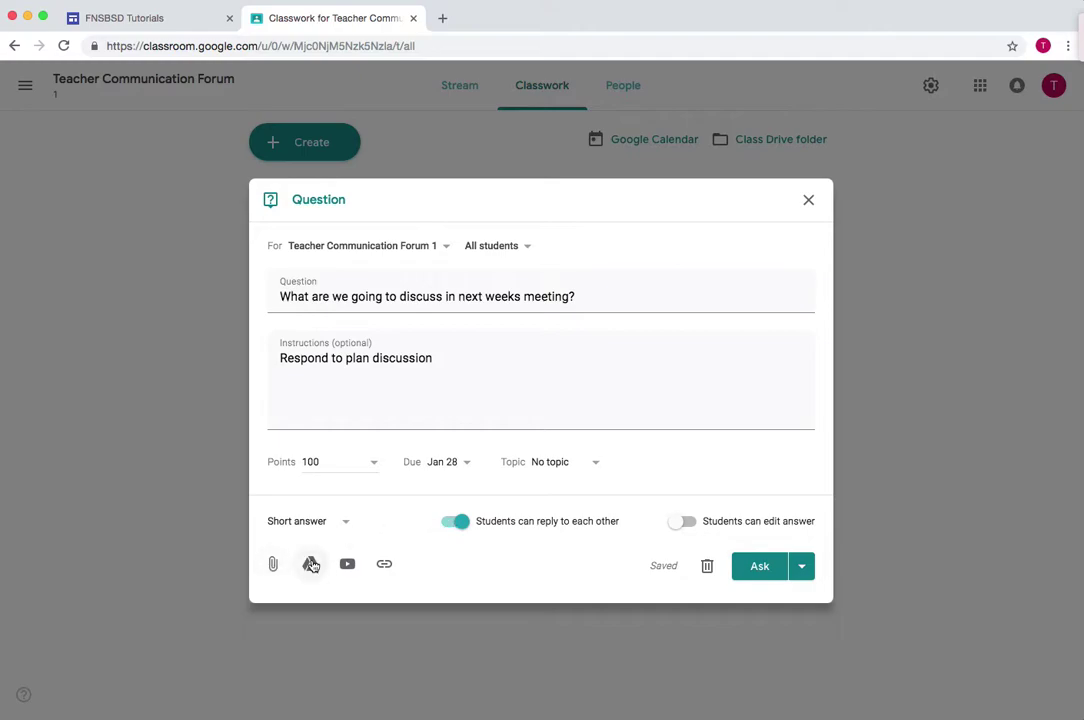
pyautogui.click(772, 572)
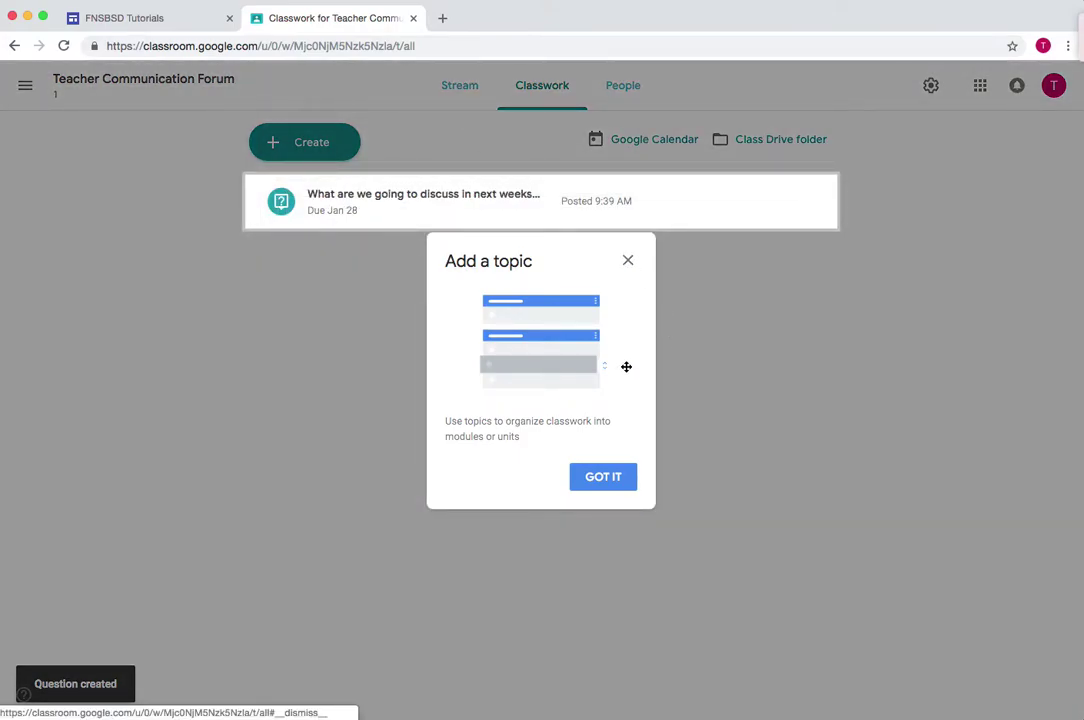
pyautogui.click(612, 481)
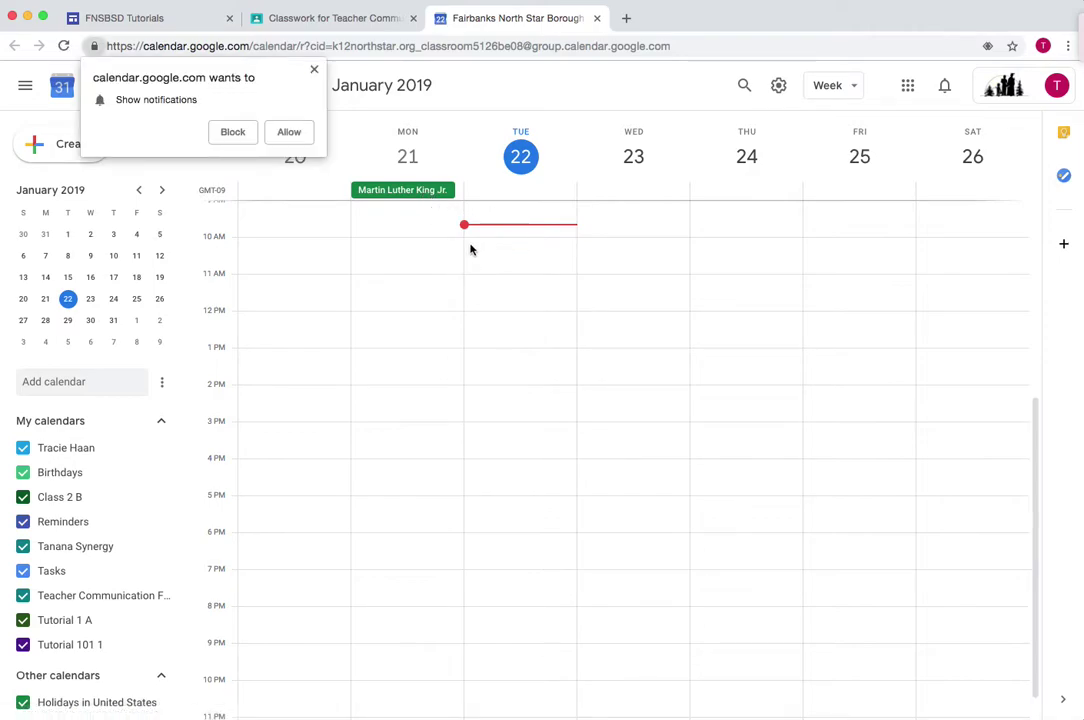
# In Google Calendar, create and save an event named Meeting on Wednesday, January 23, from 10:30 to 11:30am.
pyautogui.press('c')
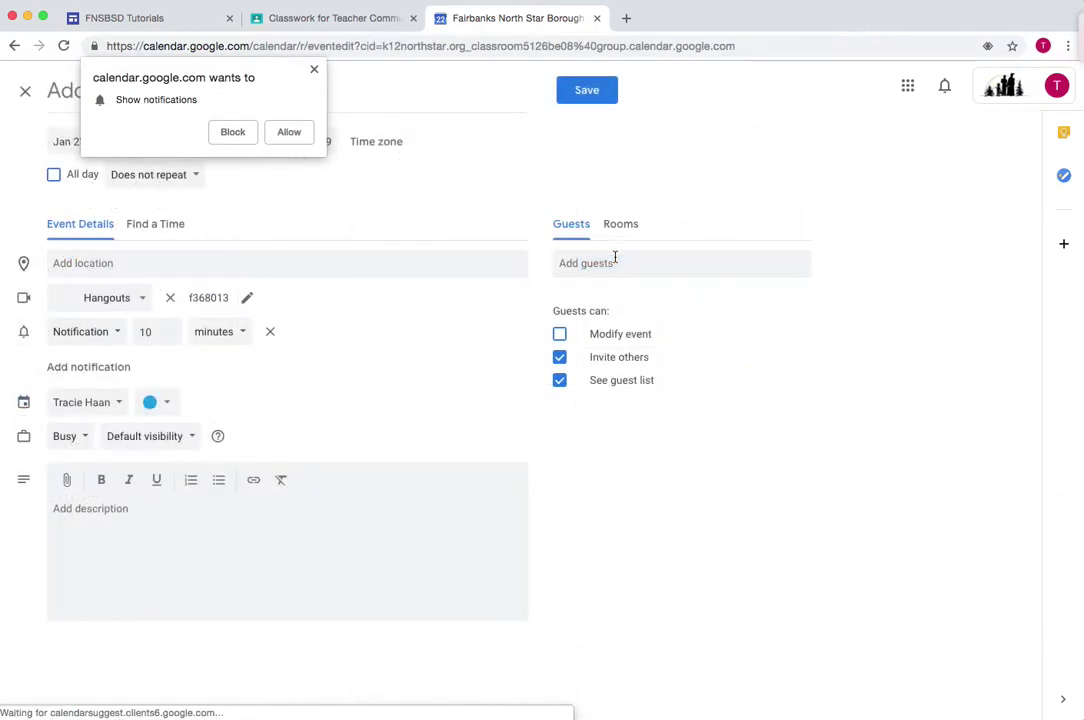
pyautogui.click(313, 70)
pyautogui.write('Meeting')
pyautogui.click(586, 96)
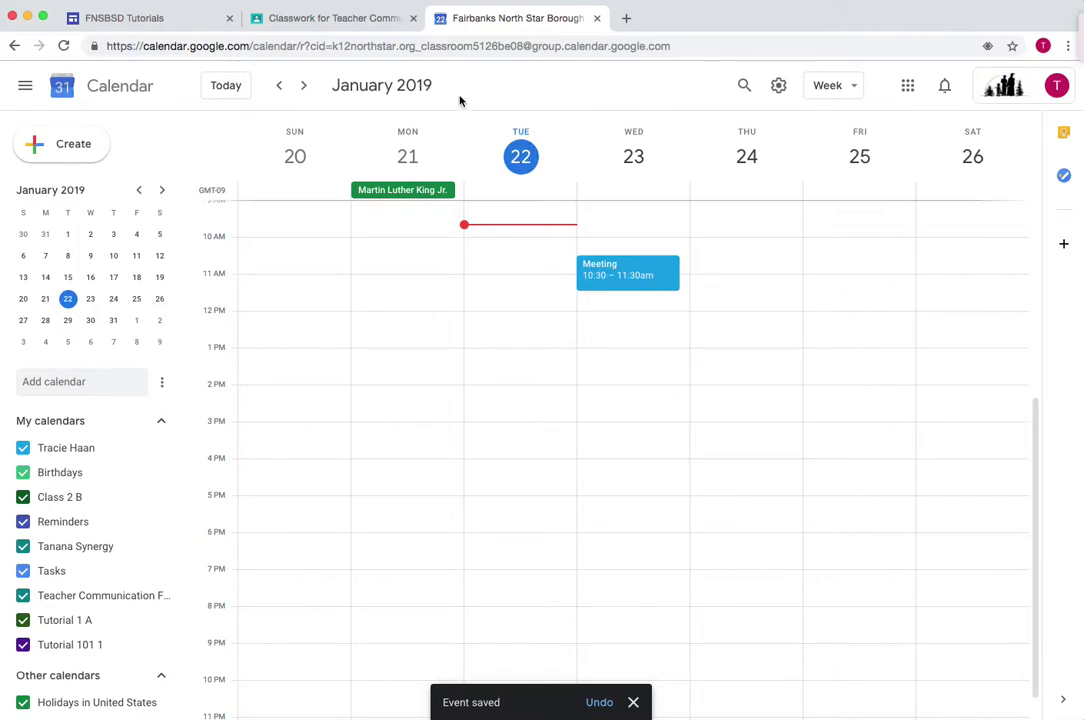
# Go back to the class's classwork, open its Drive folder and upload Google Classroom.png there.
pyautogui.click(356, 17)
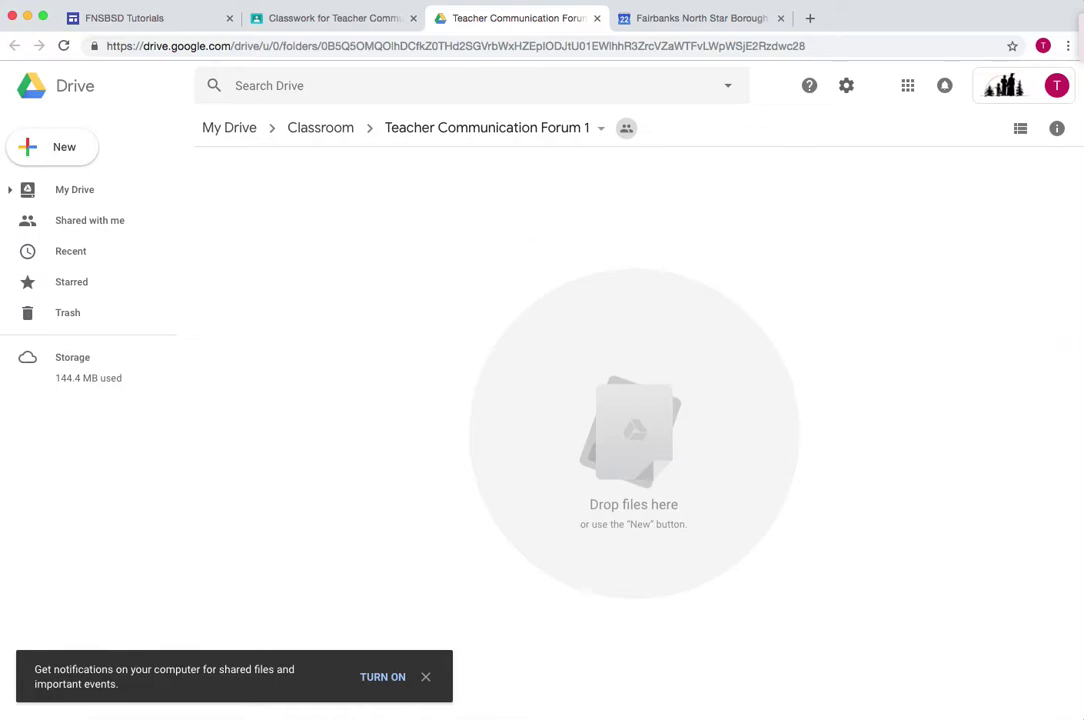
pyautogui.moveTo(670, 467); pyautogui.dragTo(668, 471)
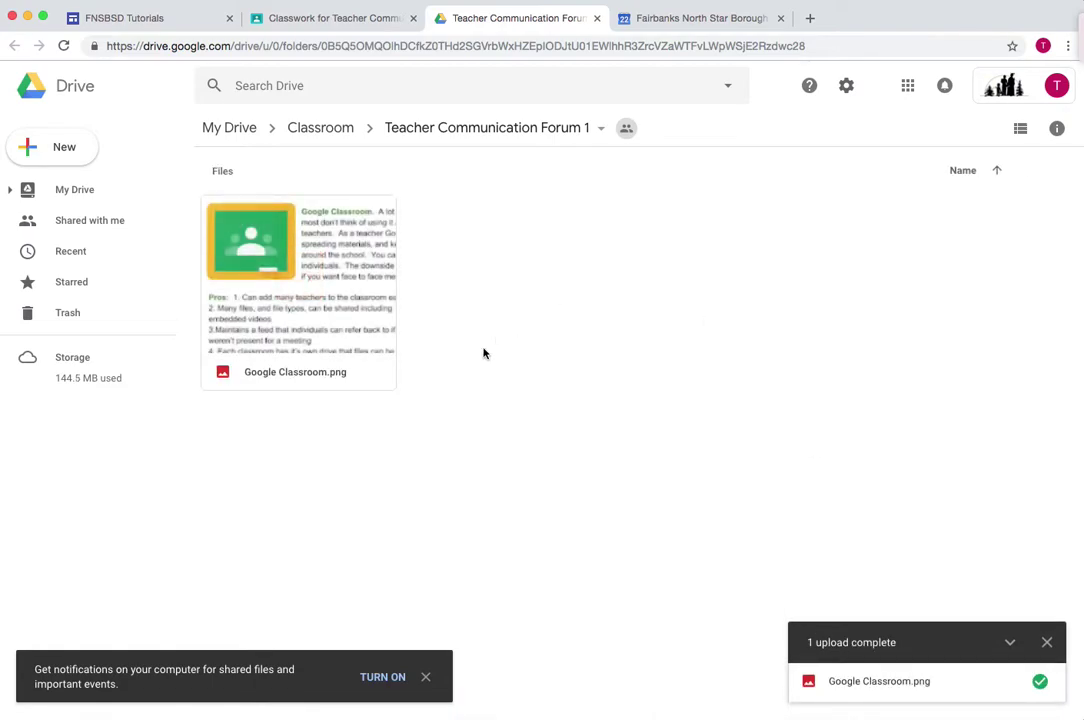
# Return to the class stream in Google Classroom and post the comment "hello" on the Jan 17 welcome post.
pyautogui.click(353, 18)
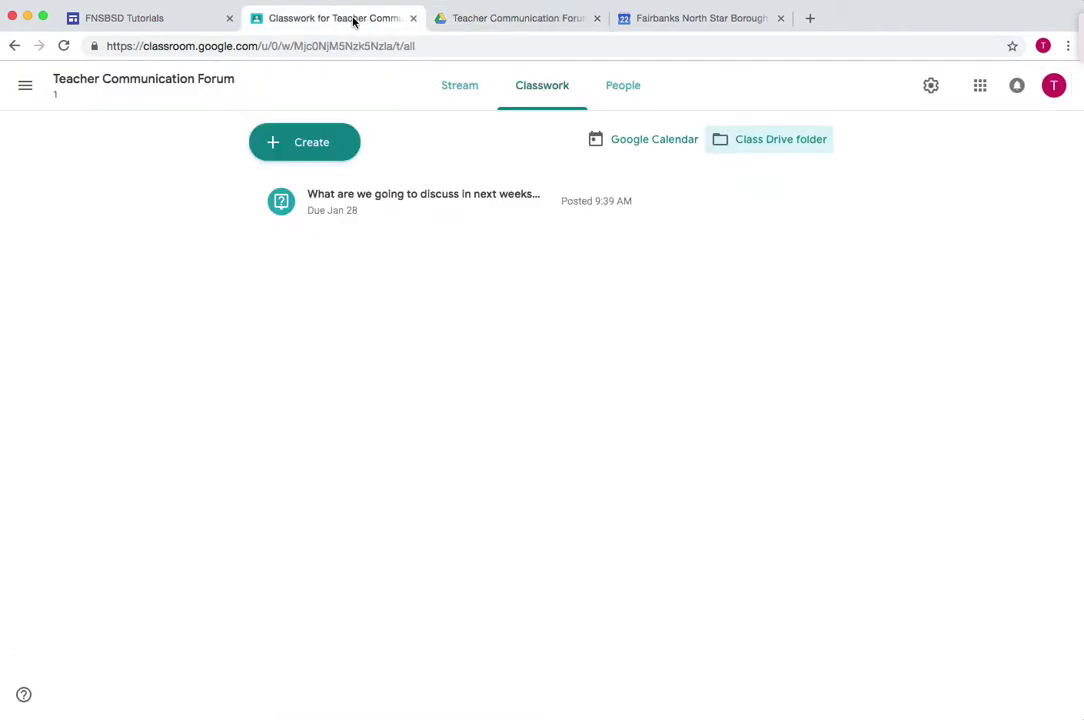
pyautogui.click(458, 88)
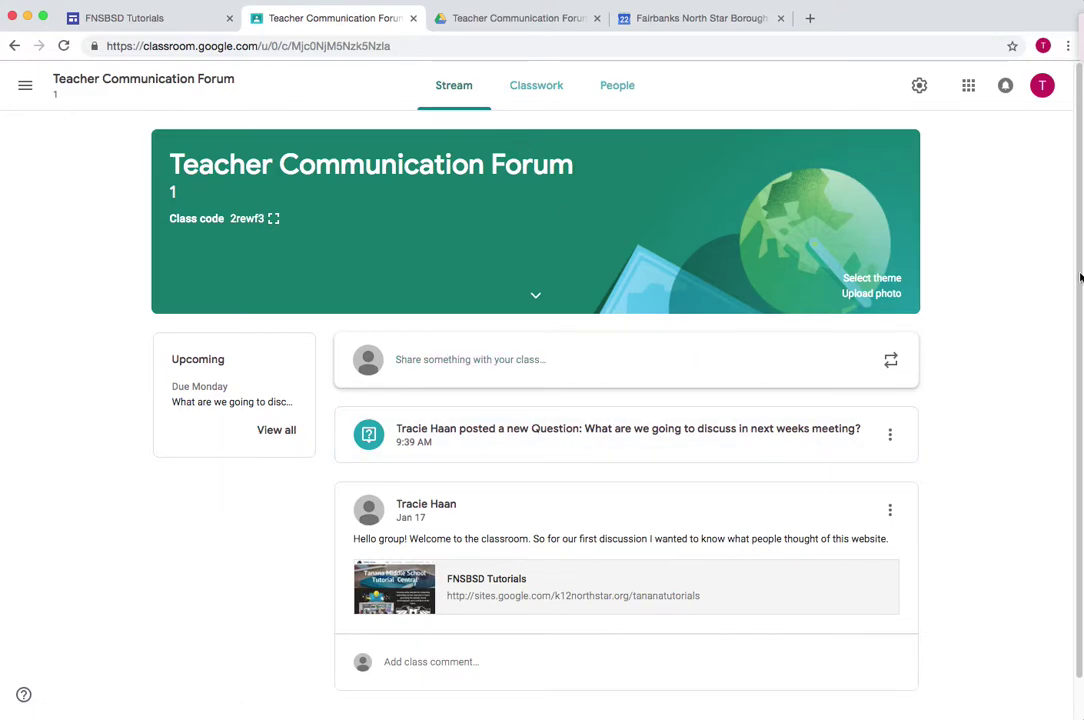
pyautogui.scroll(-1, 1075, 400)
pyautogui.click(435, 619)
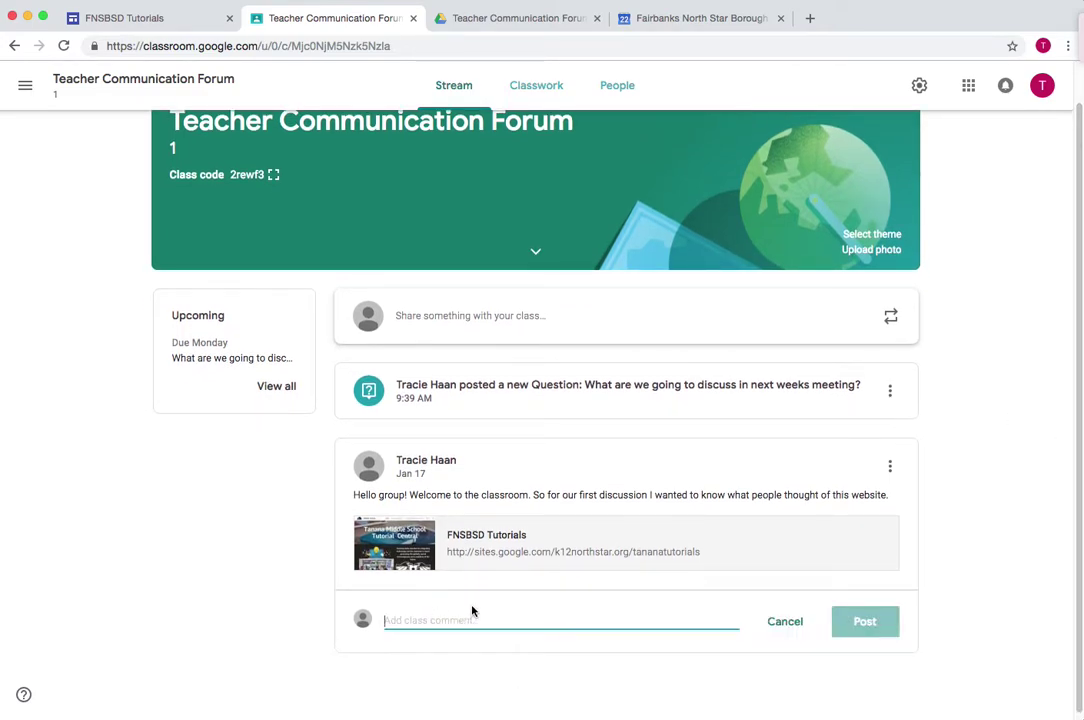
pyautogui.write('hello')
pyautogui.click(866, 621)
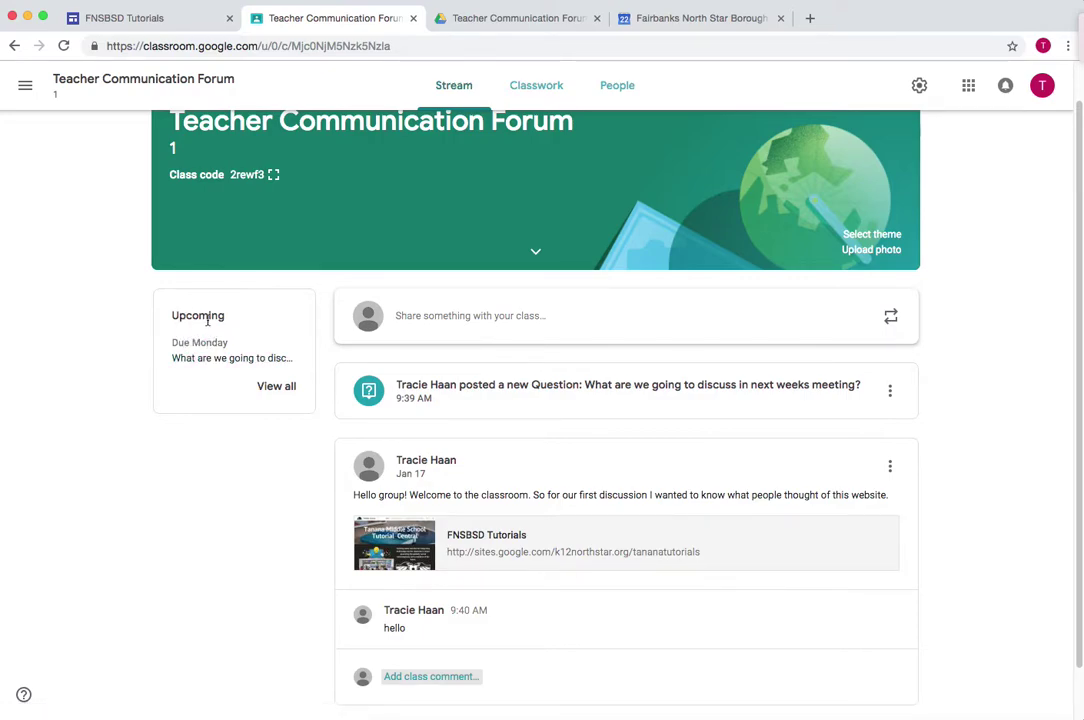
# Examine the student answers of the upcoming question due Monday, and return to the class stream.
pyautogui.moveTo(179, 315); pyautogui.dragTo(235, 315)
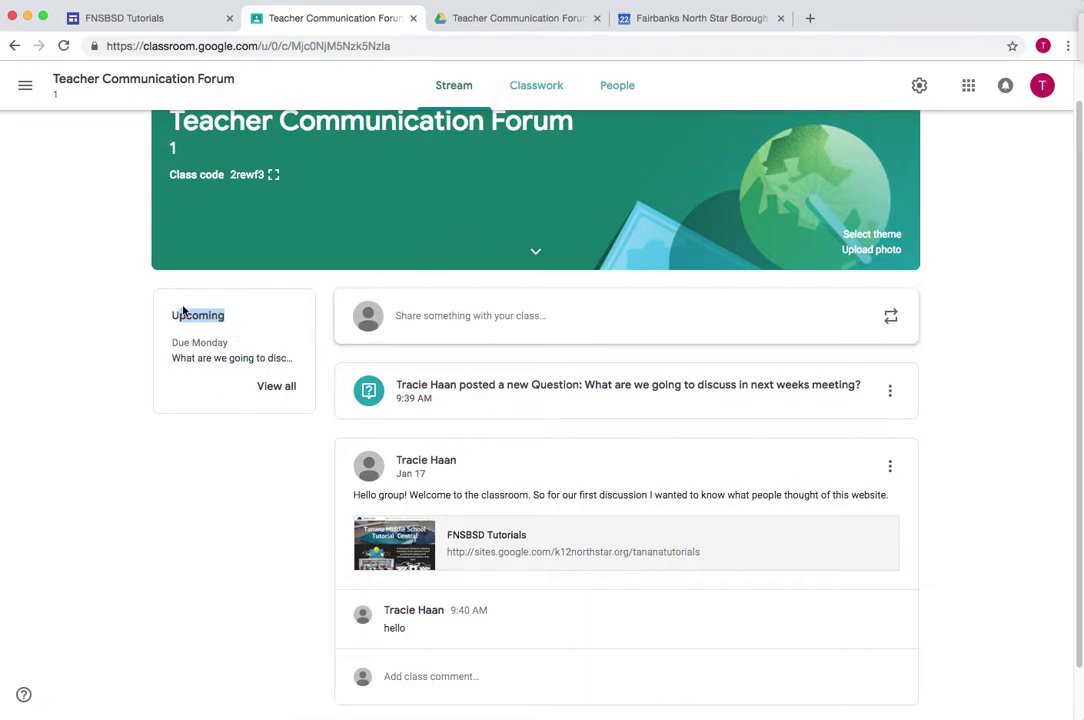
pyautogui.click(238, 358)
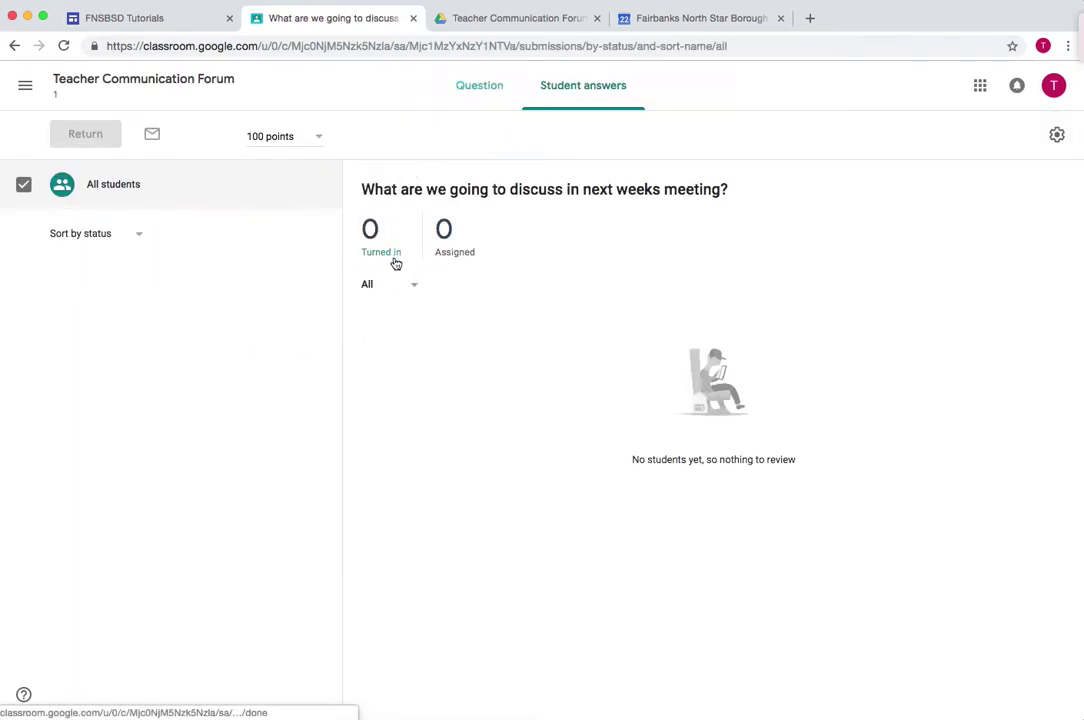
pyautogui.click(15, 46)
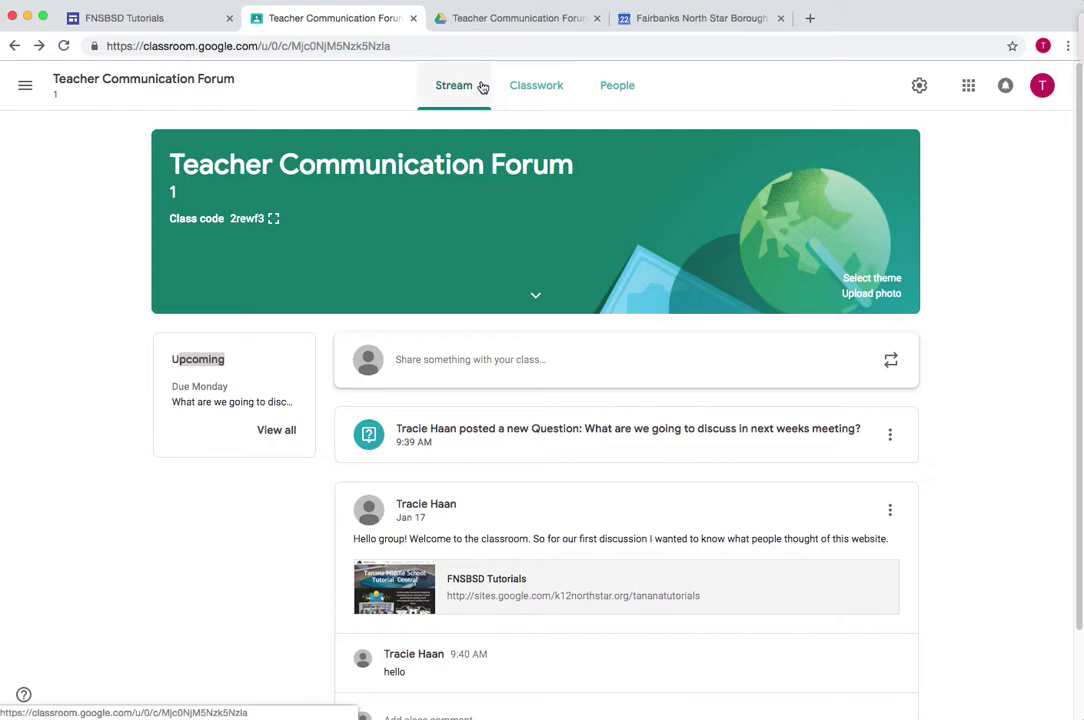
# Start a new post to share with all students of Teacher Communication Forum 1.
pyautogui.click(452, 360)
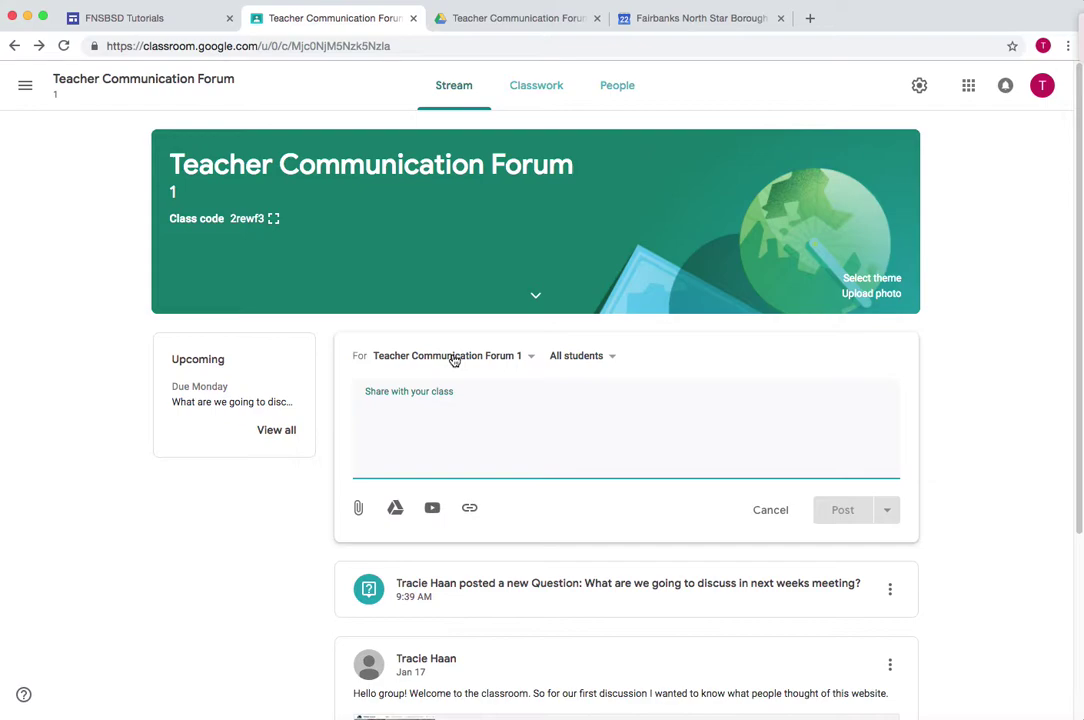